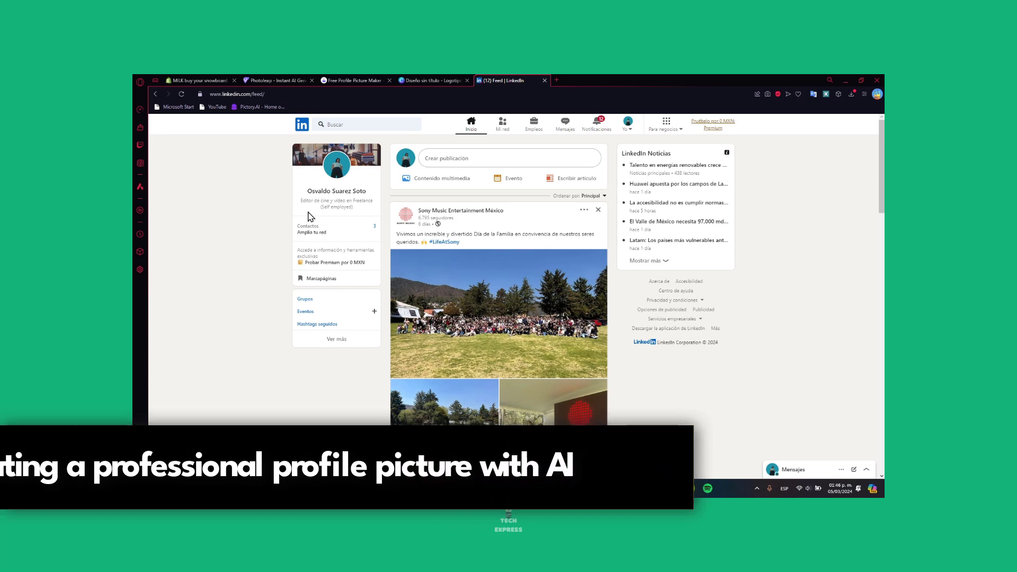
# Scroll the LinkedIn feed to the Canva Magic Grab video and bring up the brick-wall headshot photo.
pyautogui.scroll(-5, 539, 293)
pyautogui.scroll(-10, 539, 293)
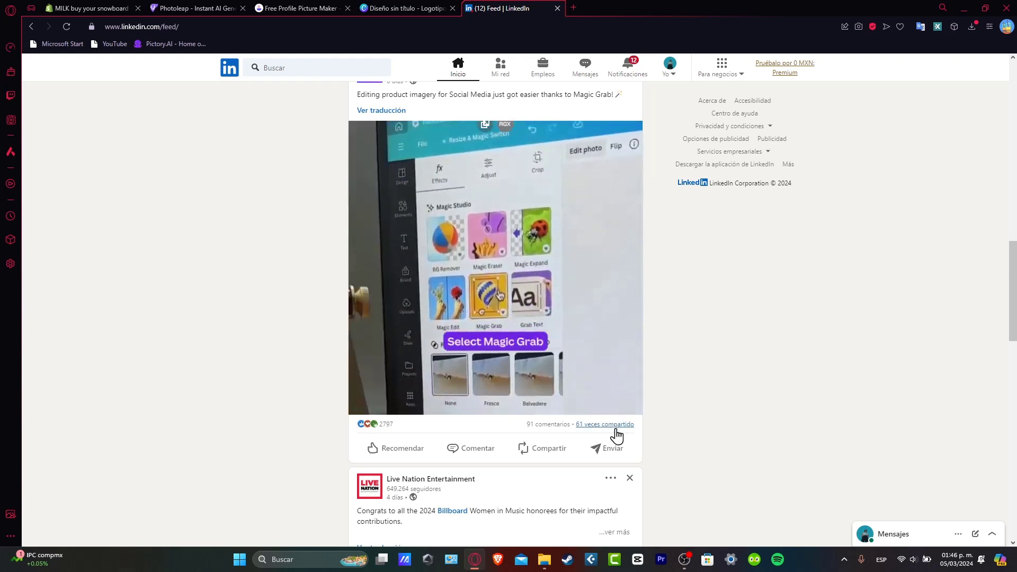
pyautogui.moveTo(532, 564)
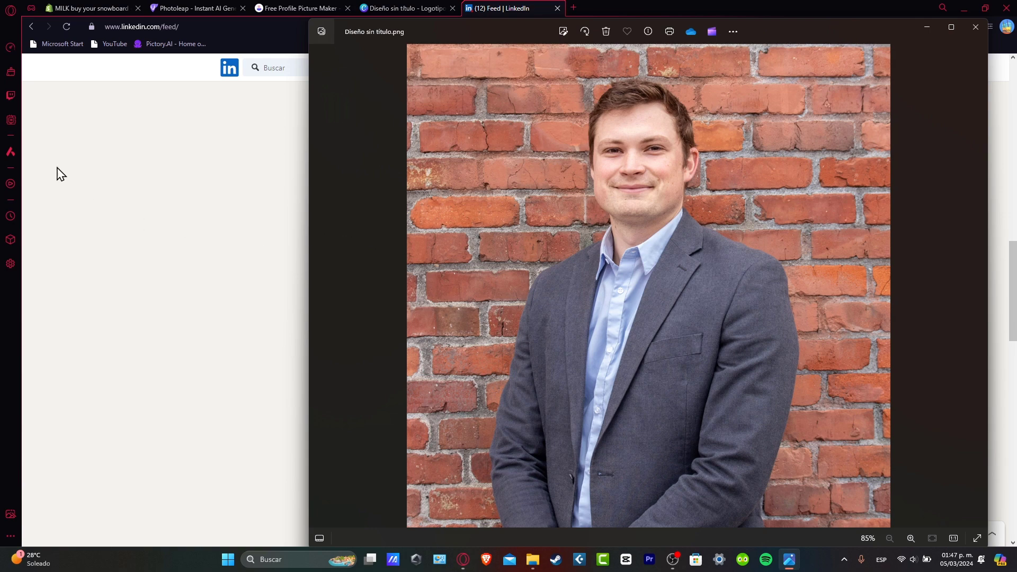
# Put the headshot photo away and switch to Photoleap's AI headshots page.
pyautogui.click(109, 221)
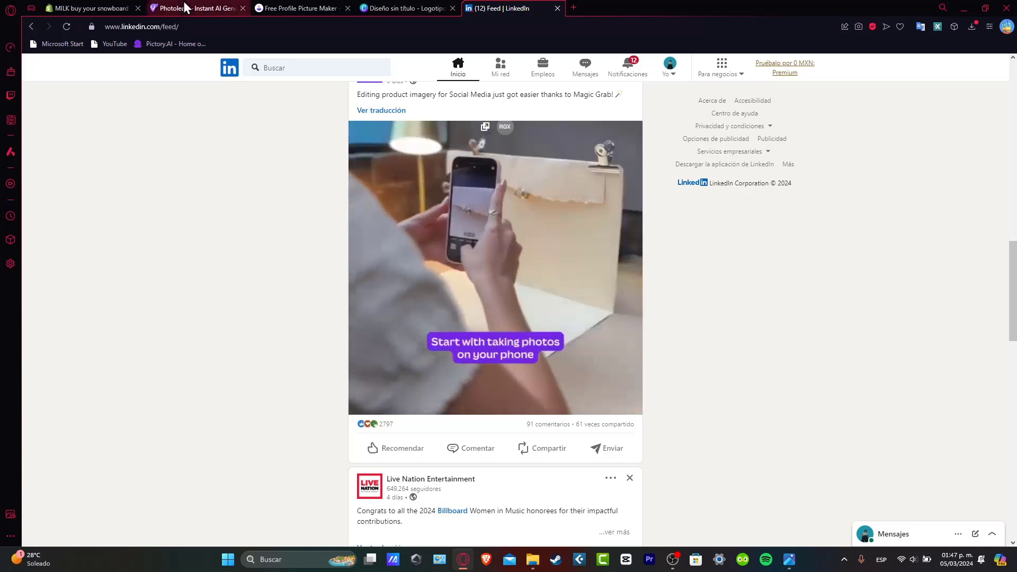
pyautogui.click(185, 3)
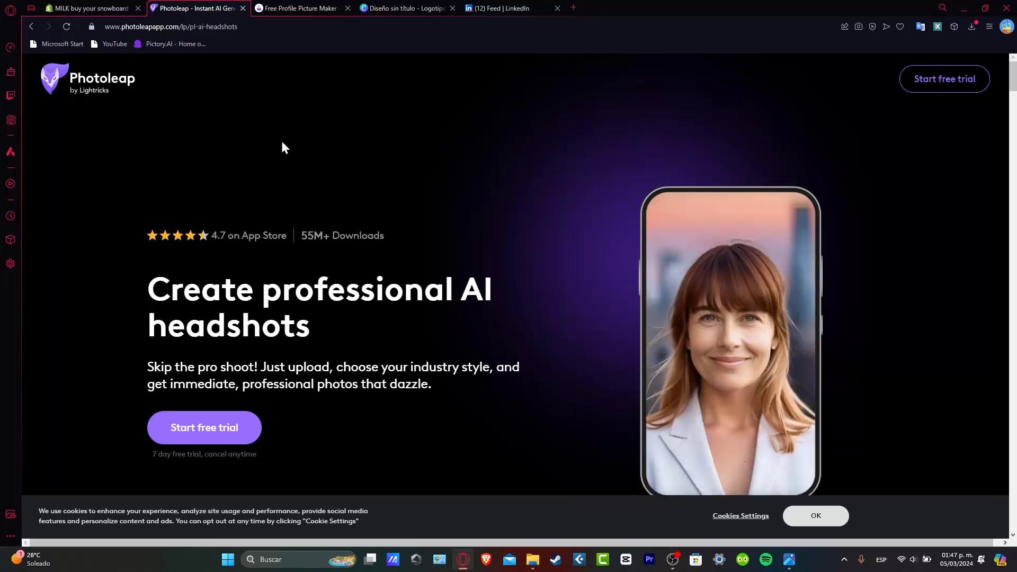
# Start the Photoleap free trial by signing in with a Google account.
pyautogui.click(235, 424)
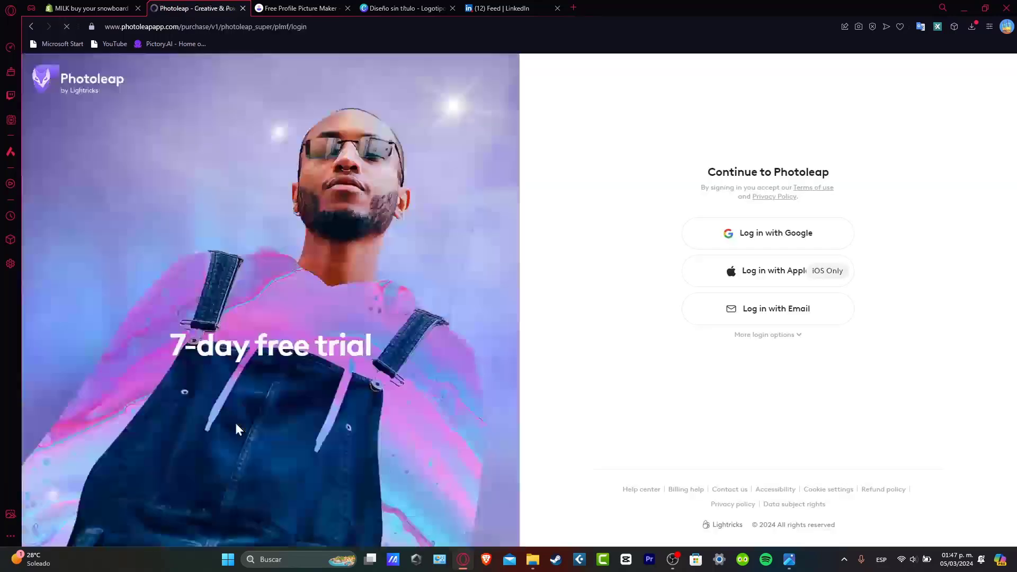
pyautogui.click(757, 245)
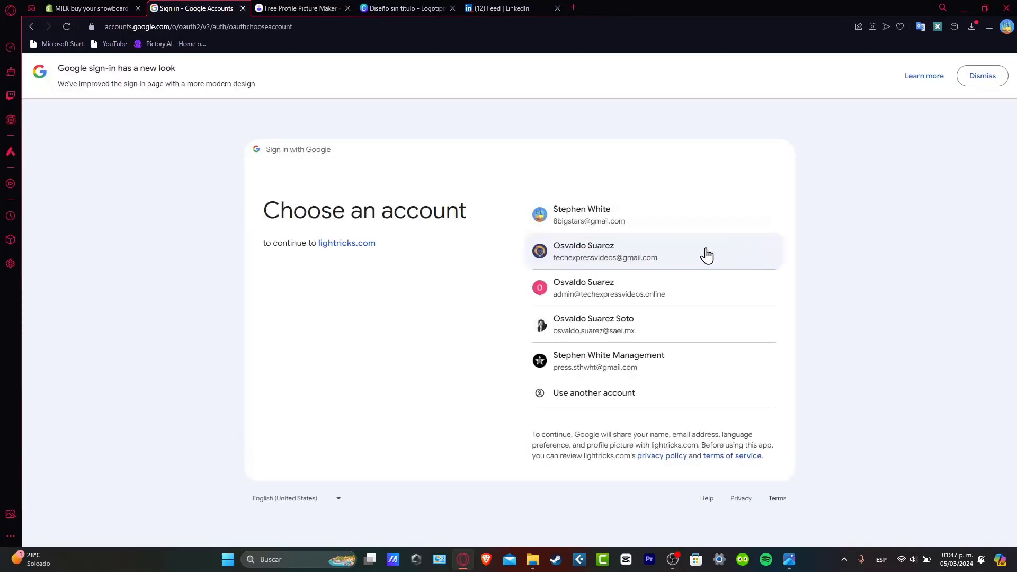
pyautogui.click(693, 267)
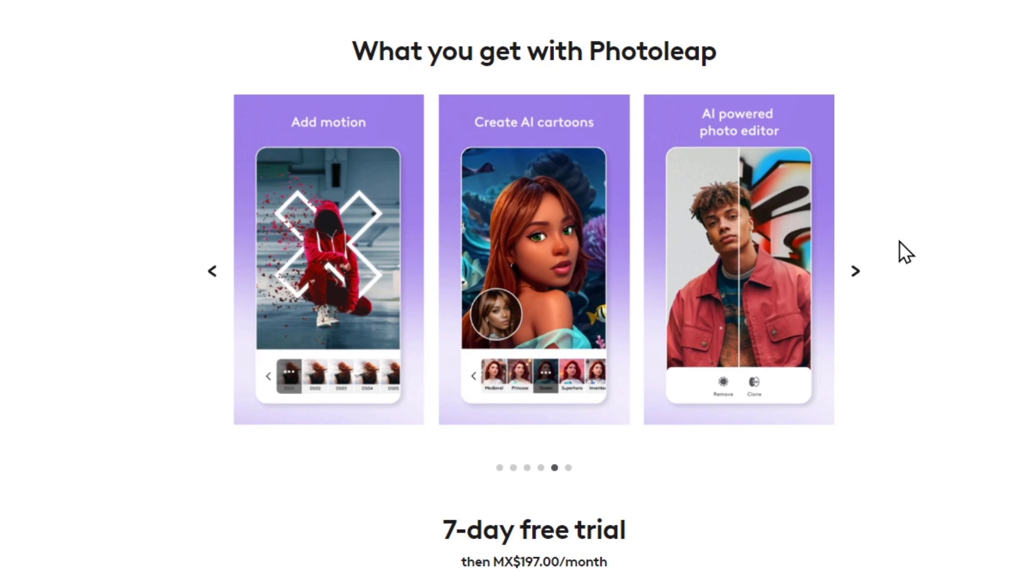
# Page through the feature carousel: AI selfie generator, photo enhancer, Add motion, AI cartoons.
pyautogui.click(854, 271)
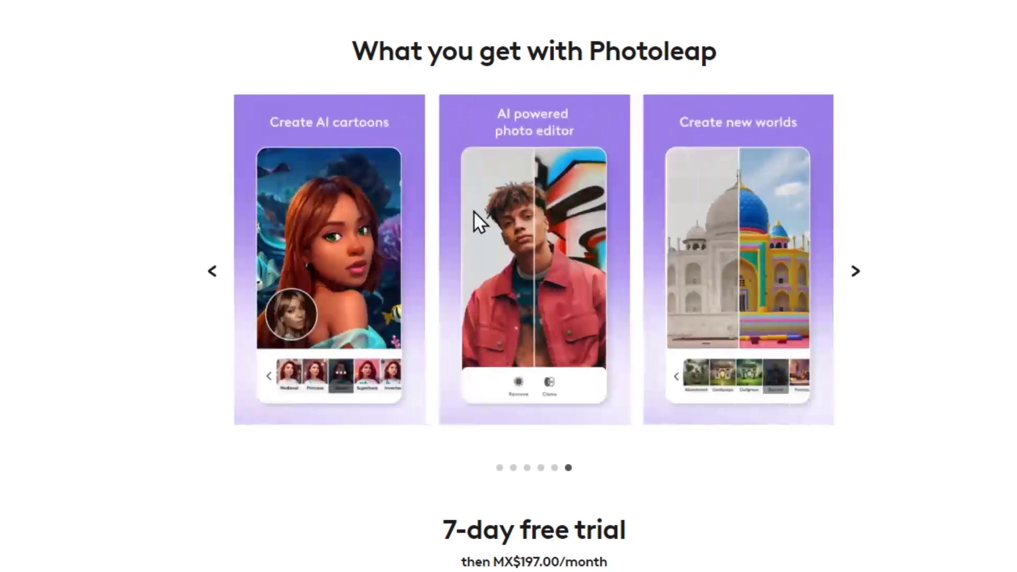
pyautogui.click(844, 273)
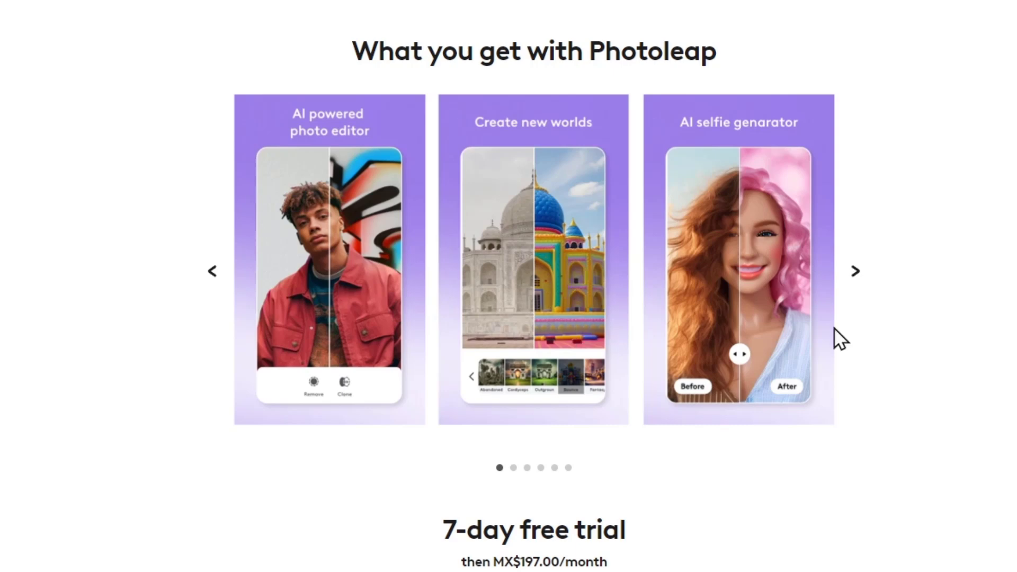
pyautogui.click(850, 286)
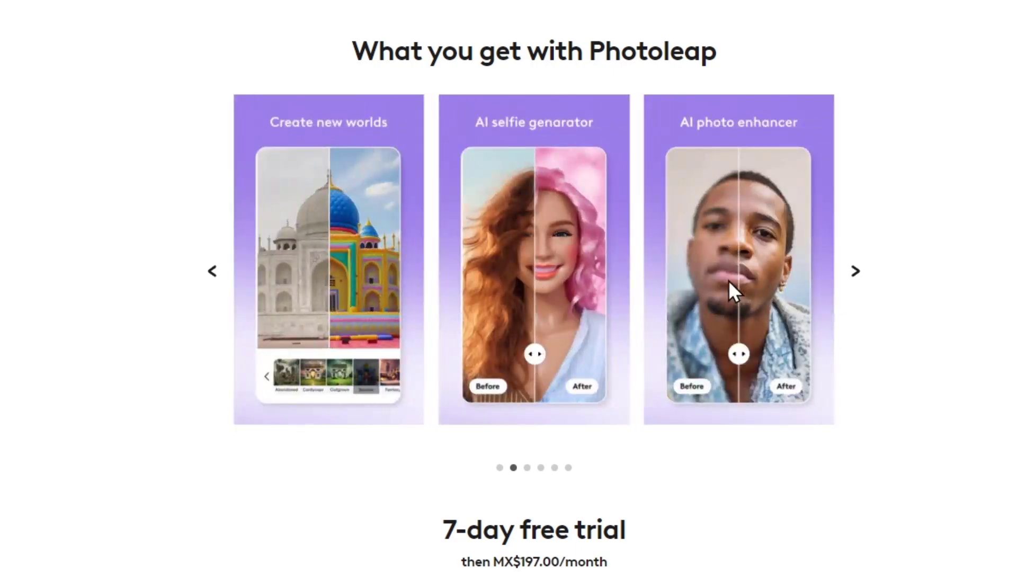
pyautogui.click(852, 280)
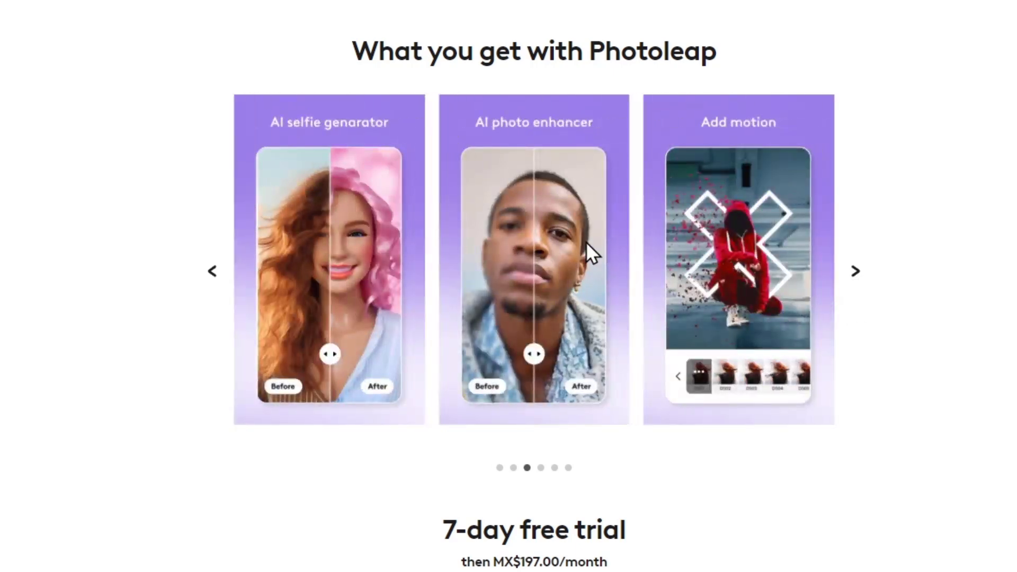
pyautogui.click(850, 280)
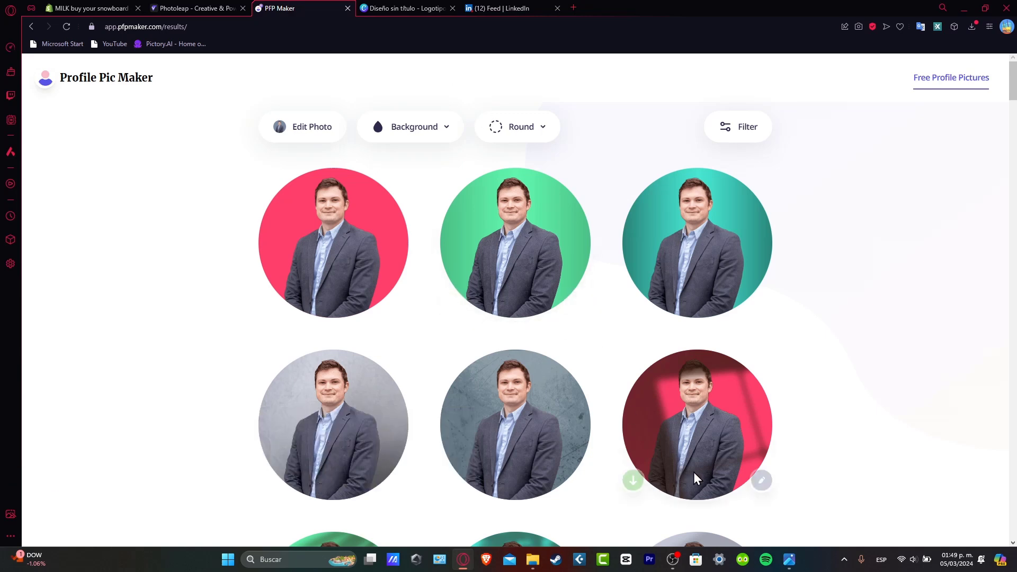
# Compare the original brick-wall photo with the round results, then scroll back to the top.
pyautogui.click(789, 559)
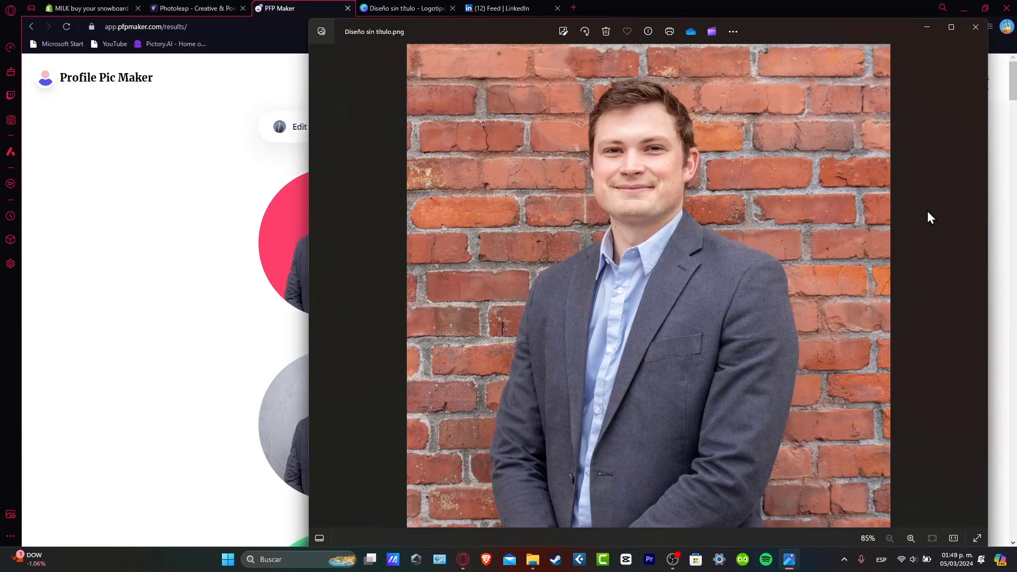
pyautogui.click(1012, 271)
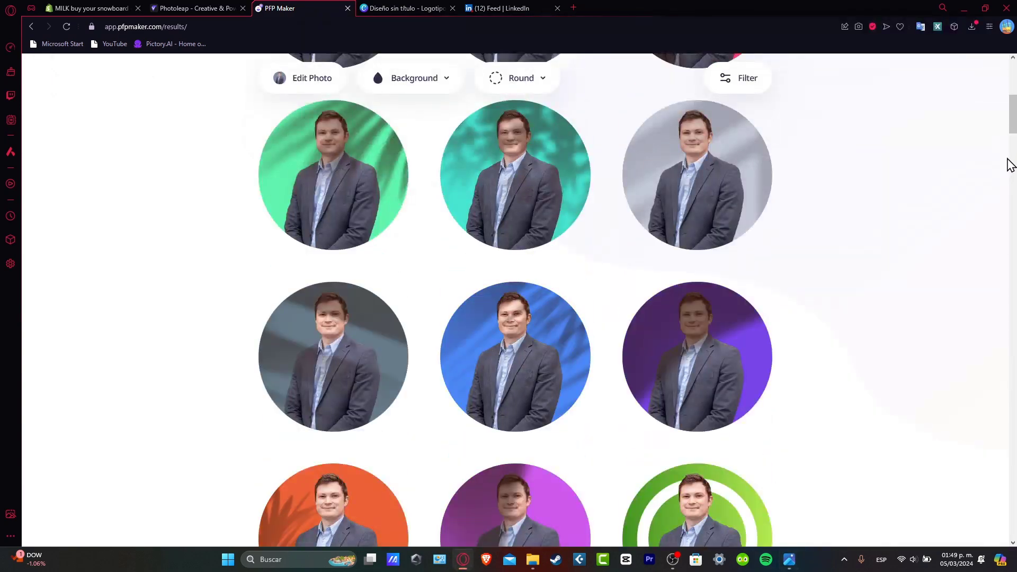
pyautogui.moveTo(1012, 126); pyautogui.dragTo(1012, 84)
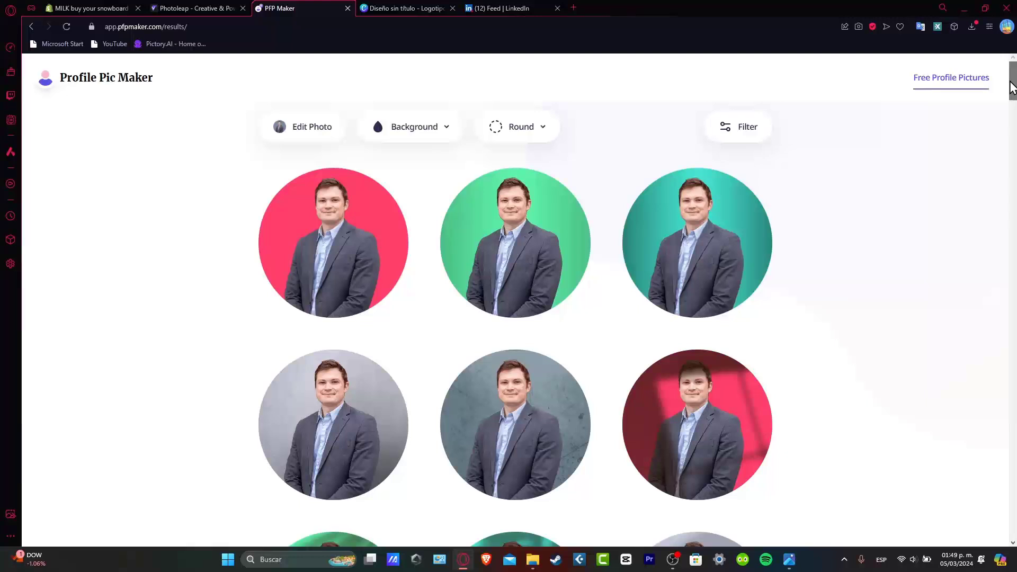
# Give every headshot a pink background, then switch to a dark gradient background.
pyautogui.click(442, 139)
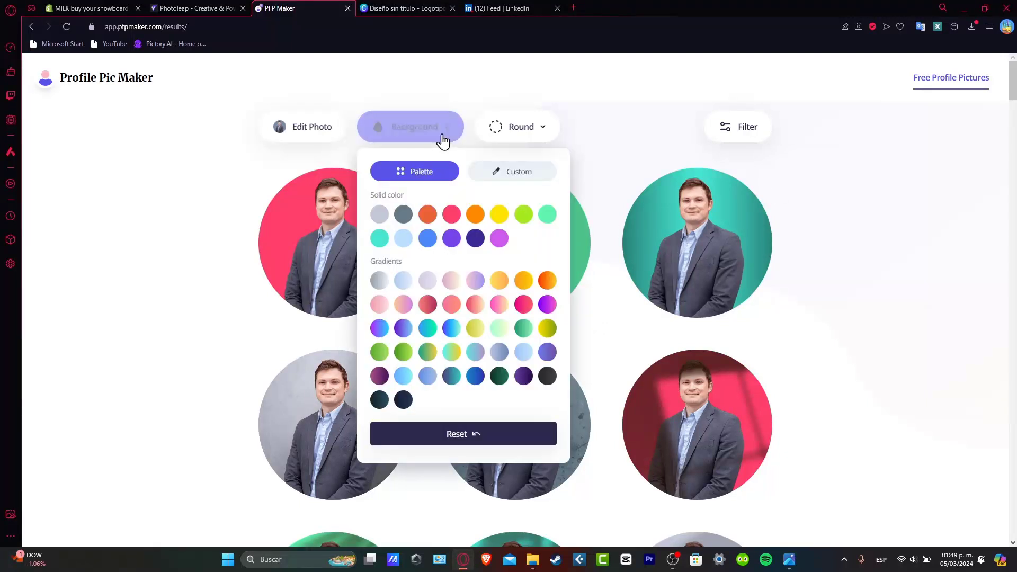
pyautogui.click(452, 215)
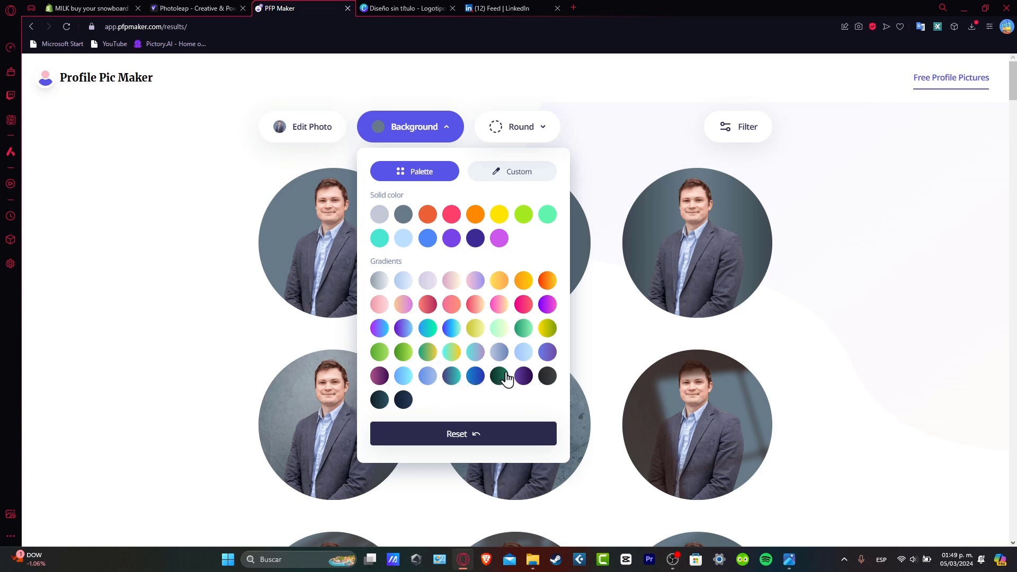
pyautogui.click(549, 376)
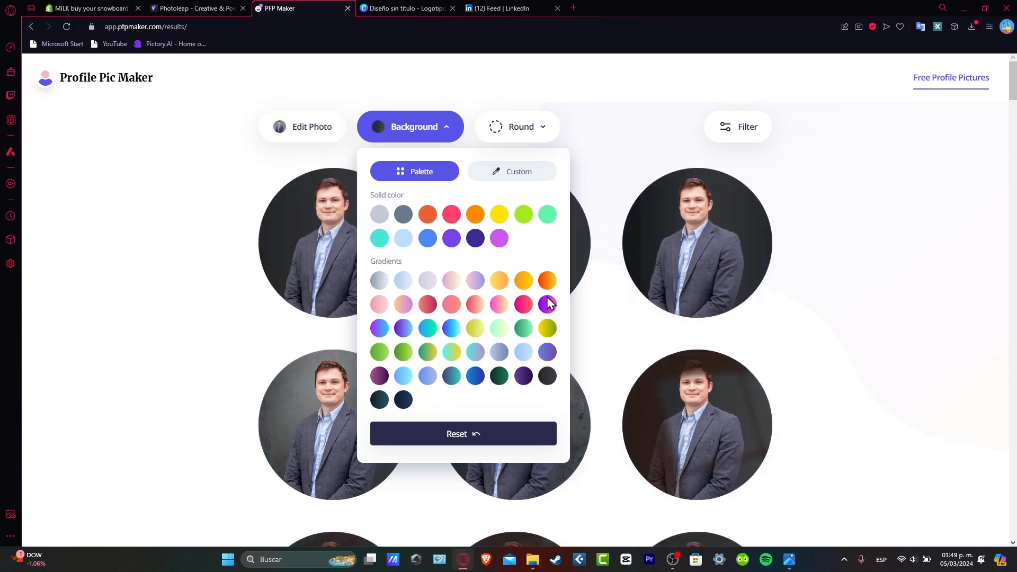
pyautogui.click(300, 391)
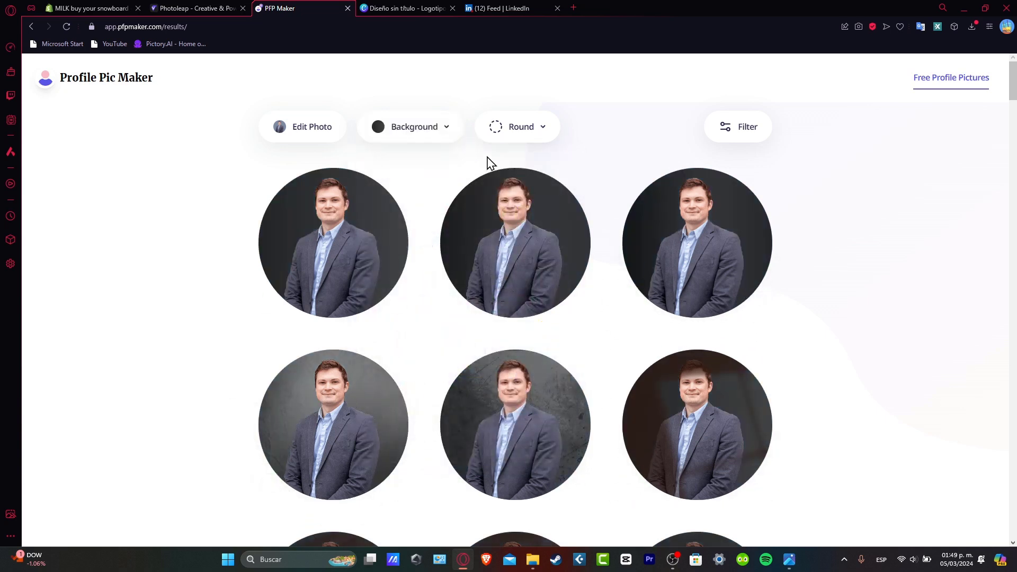
# Keep the round picture shape and place the original photo alongside for comparison.
pyautogui.click(509, 141)
pyautogui.click(542, 191)
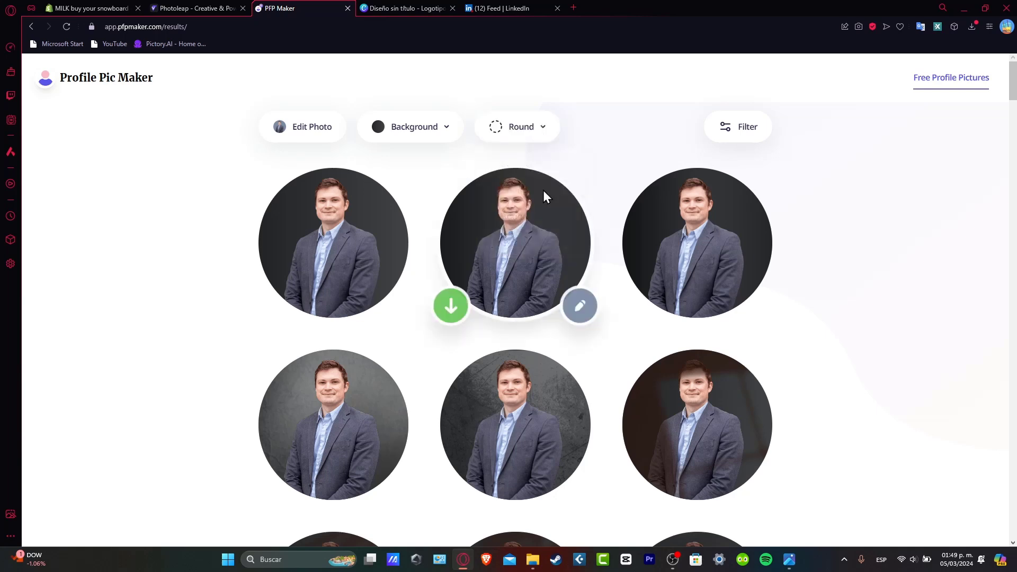
pyautogui.scroll(-3, 537, 265)
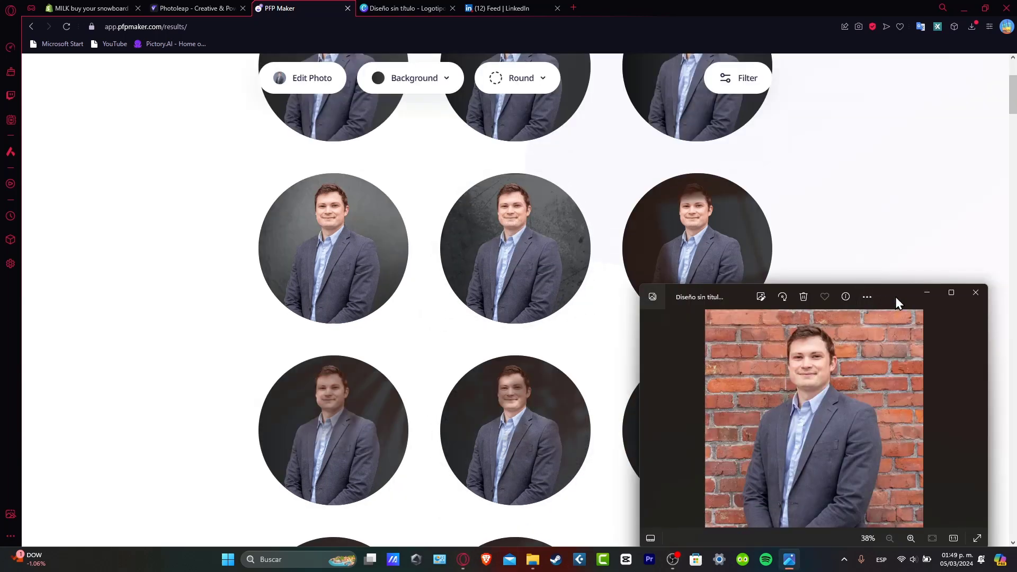
pyautogui.moveTo(895, 302); pyautogui.dragTo(847, 115)
pyautogui.moveTo(277, 263)
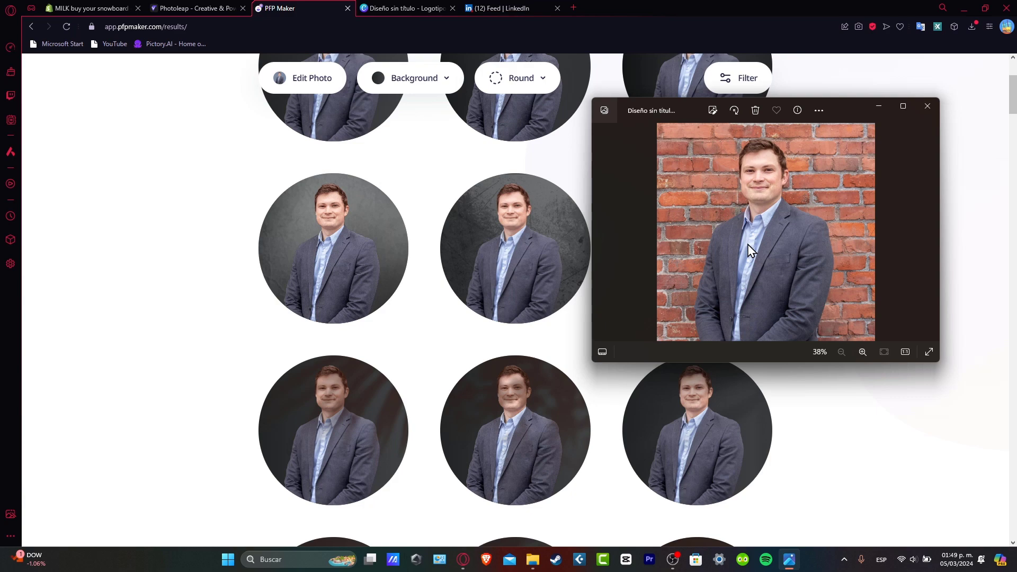
# In the Canva design, select the headshot and apply an automatic photo adjustment.
pyautogui.click(402, 8)
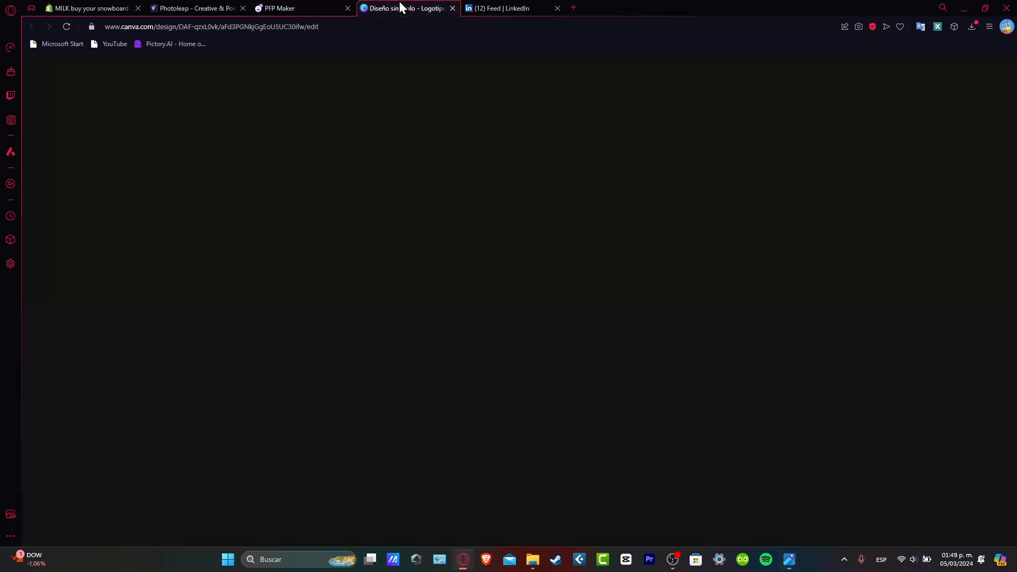
pyautogui.click(671, 363)
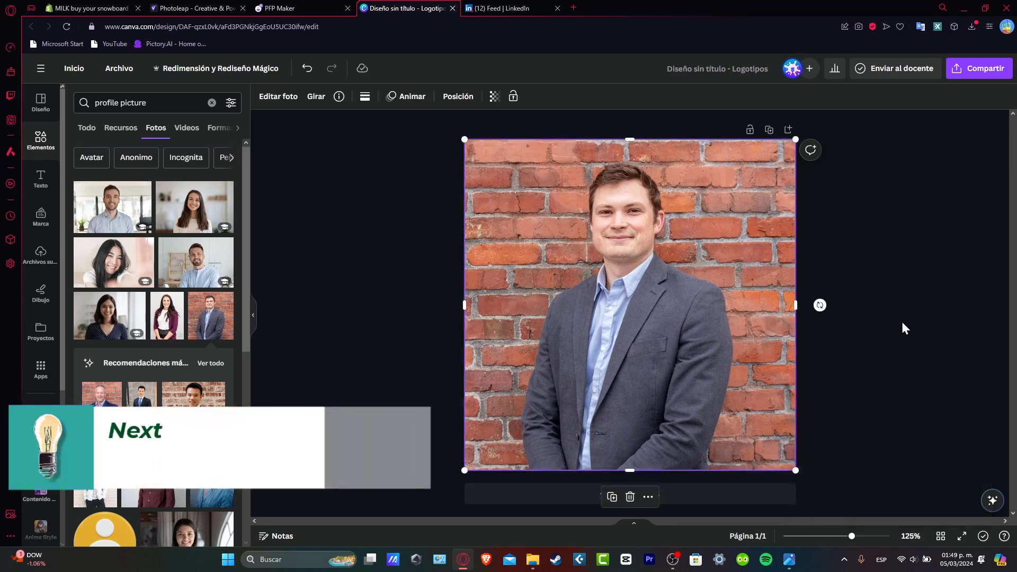
pyautogui.click(806, 317)
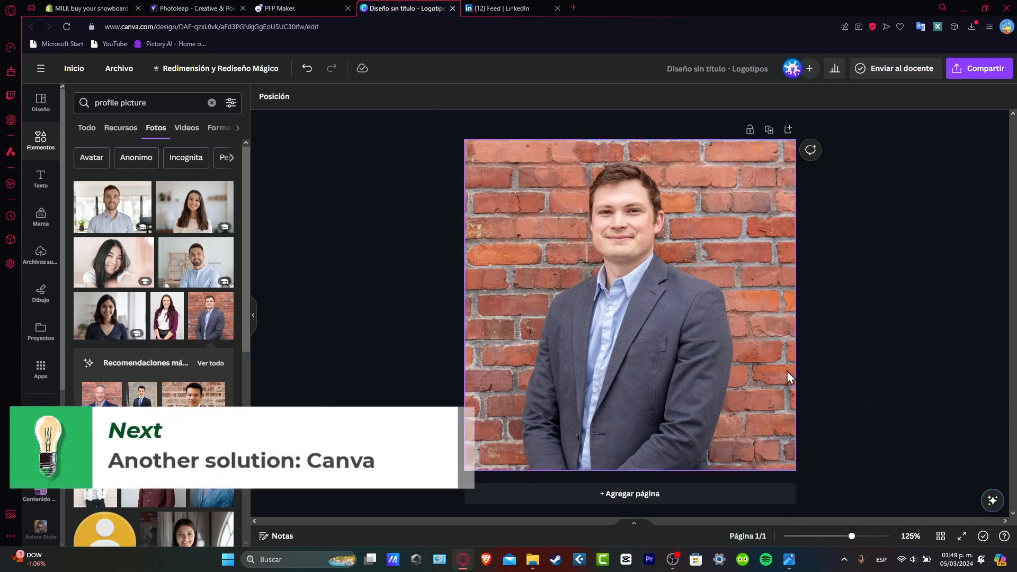
pyautogui.click(663, 325)
pyautogui.click(279, 97)
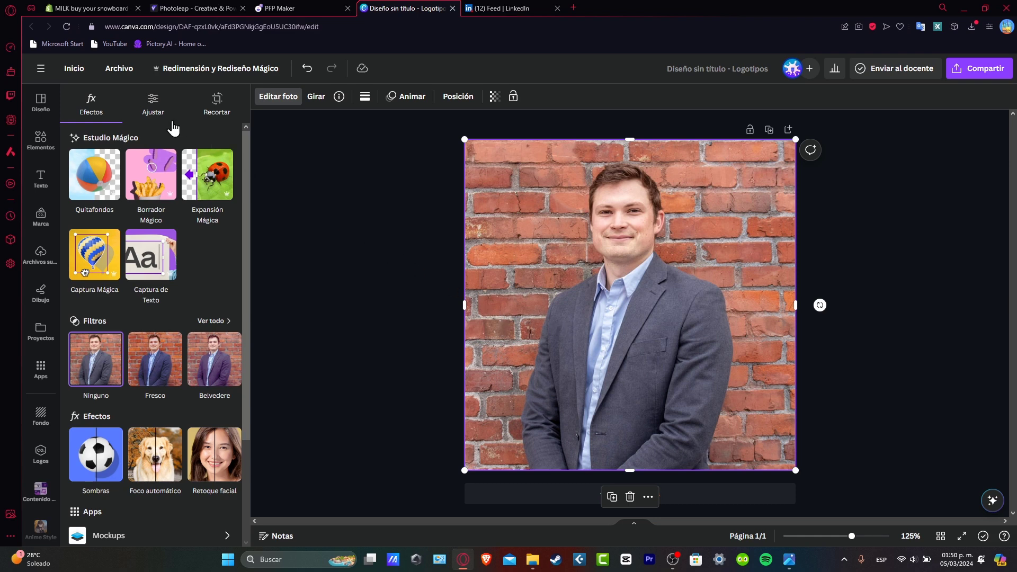
pyautogui.click(155, 106)
pyautogui.click(160, 143)
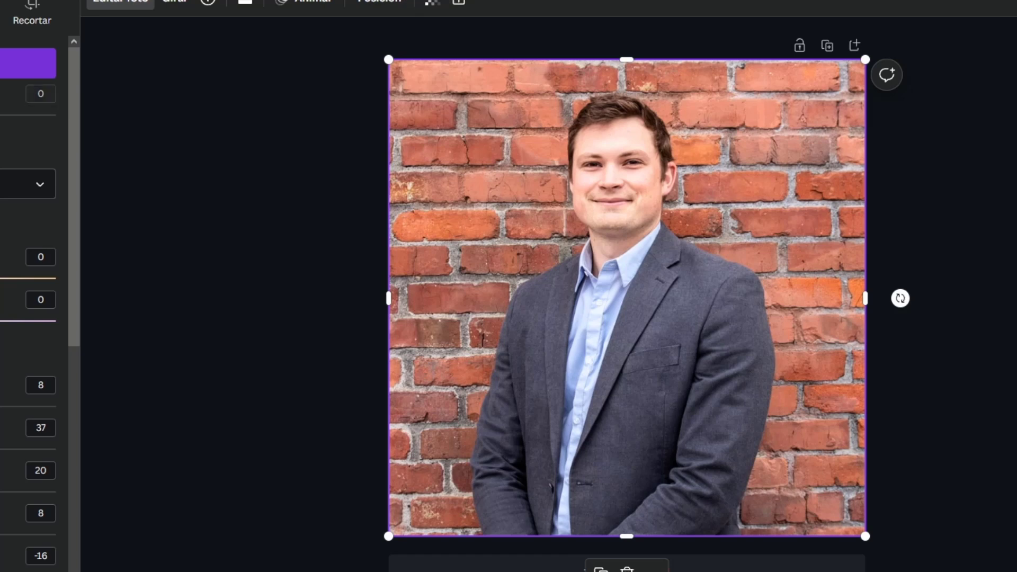
# Remove the brick-wall background with Quitafondos in the Efectos options.
pyautogui.click(0, 9)
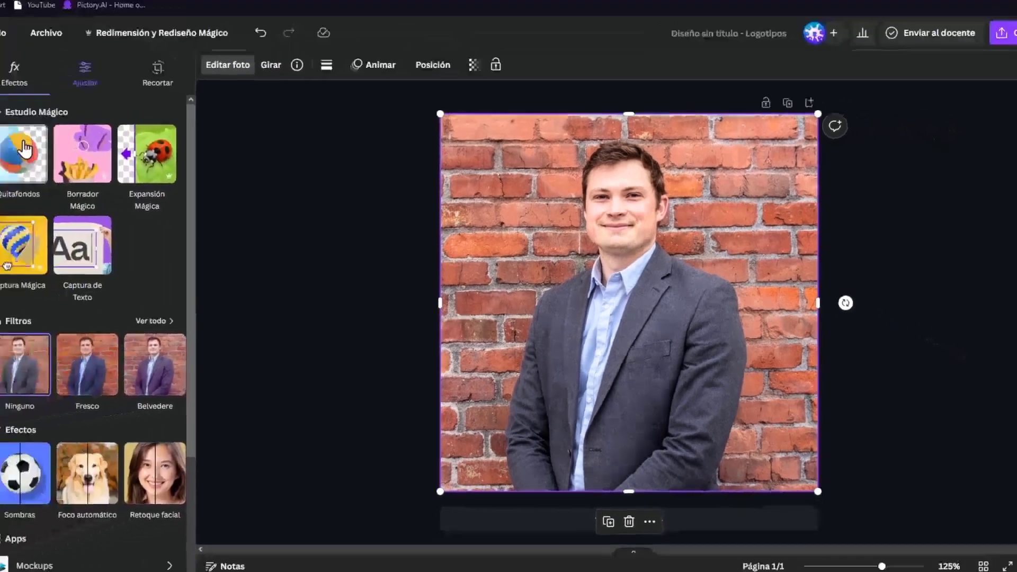
pyautogui.click(23, 149)
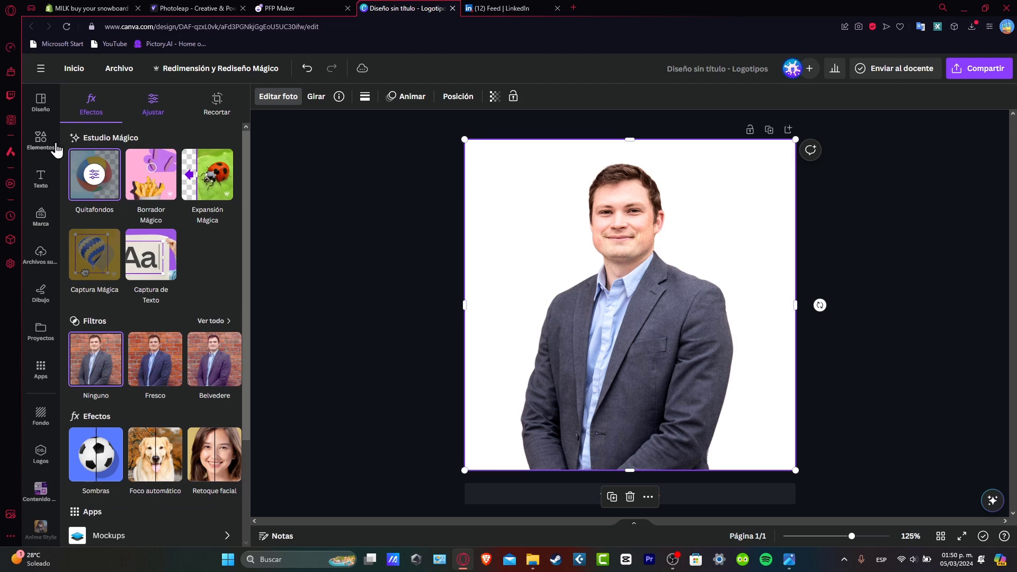
pyautogui.click(279, 8)
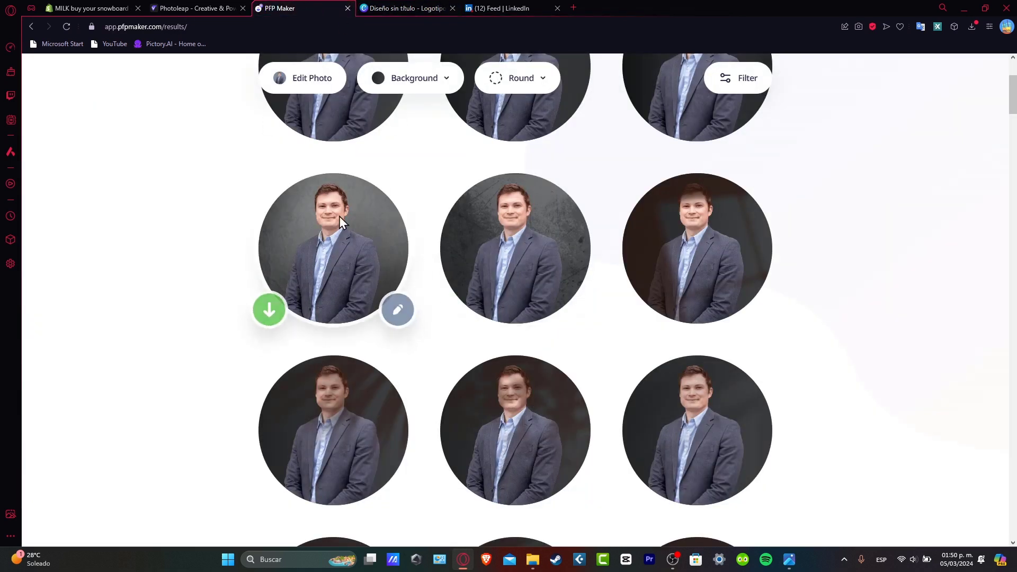
pyautogui.click(440, 8)
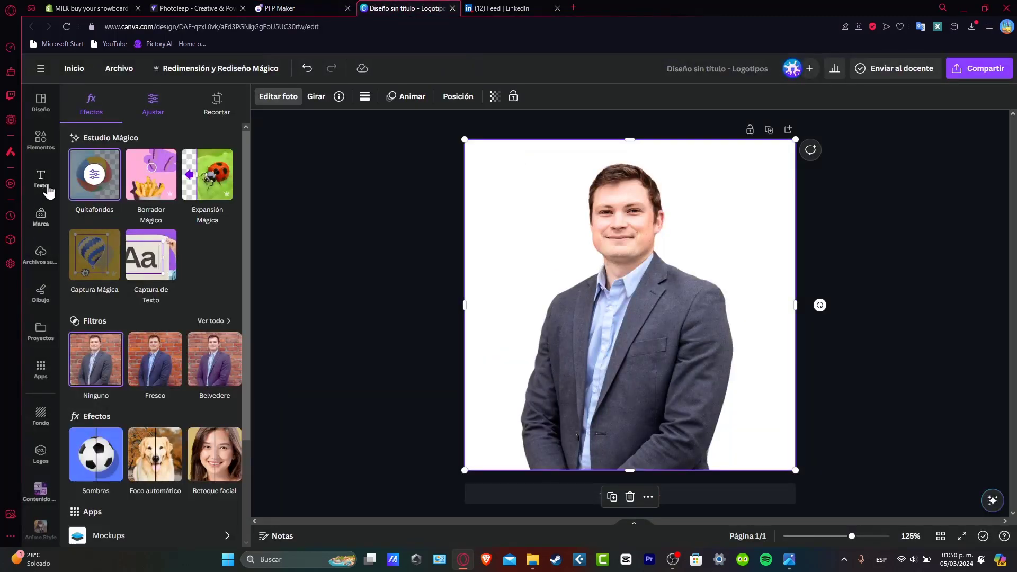
# Set the page background to a custom grey gradient, undoing the last tweak.
pyautogui.click(41, 140)
pyautogui.click(263, 97)
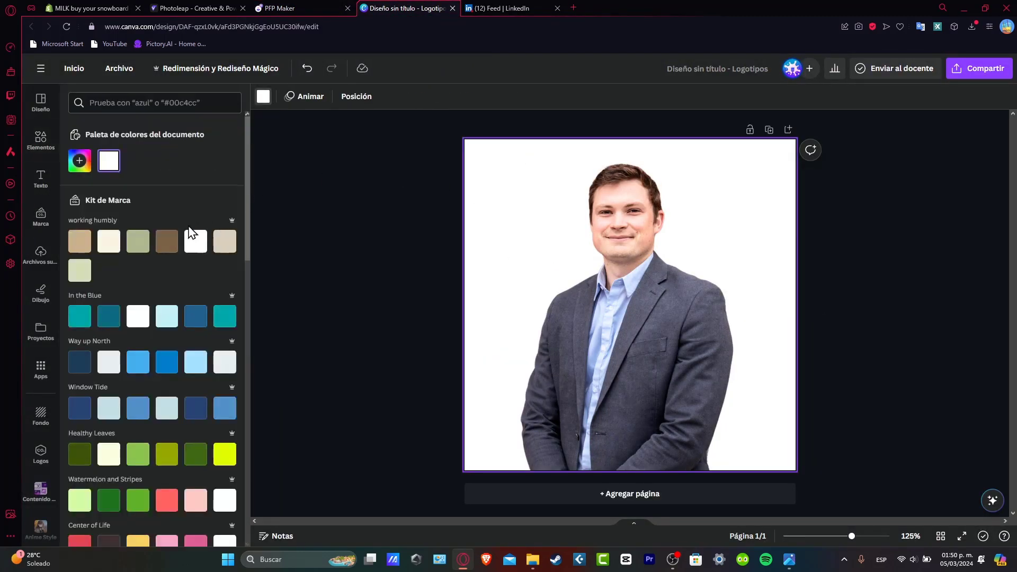
pyautogui.click(110, 161)
pyautogui.click(190, 195)
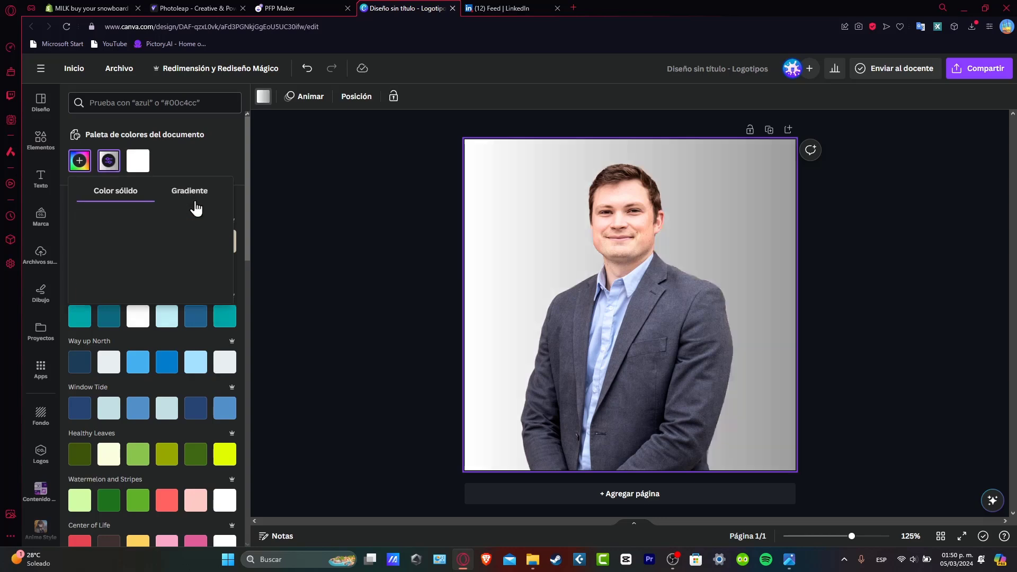
pyautogui.click(138, 239)
pyautogui.click(373, 301)
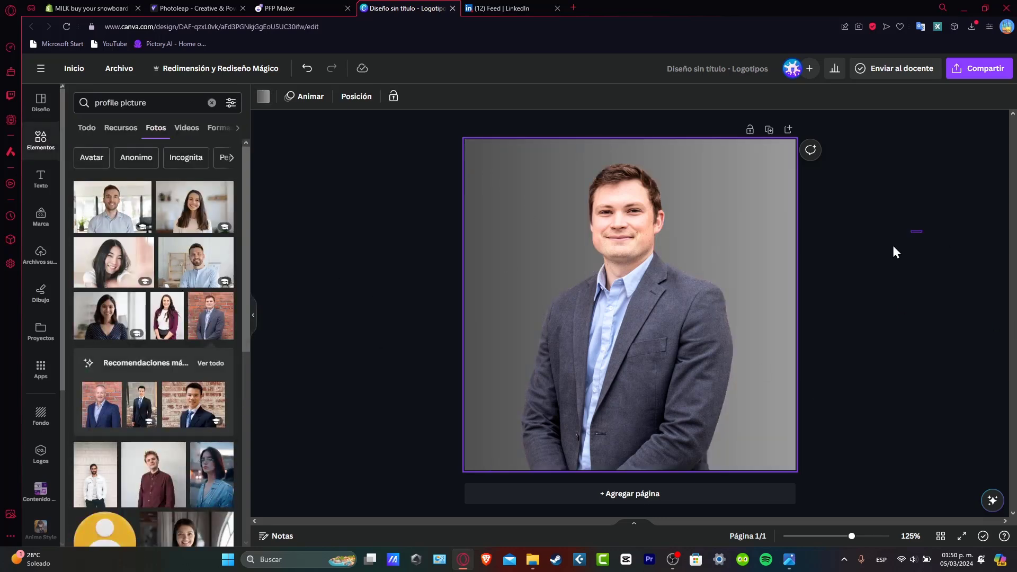
pyautogui.hotkey('ctrl', 'z')
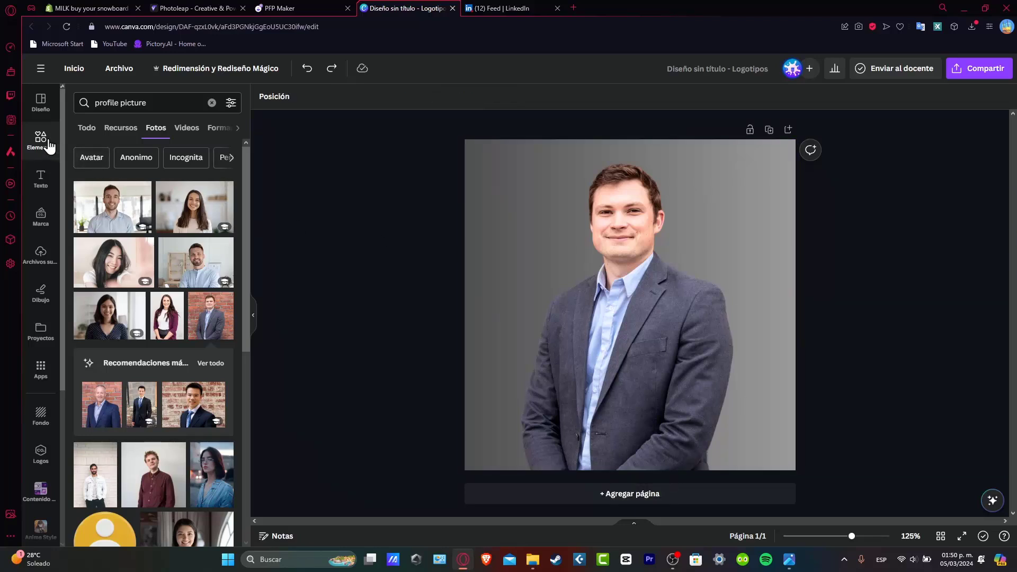
# Search Elementos for 'circle' and add an outline circle enlarged over the whole photo.
pyautogui.click(49, 146)
pyautogui.click(139, 102)
pyautogui.write('circle')
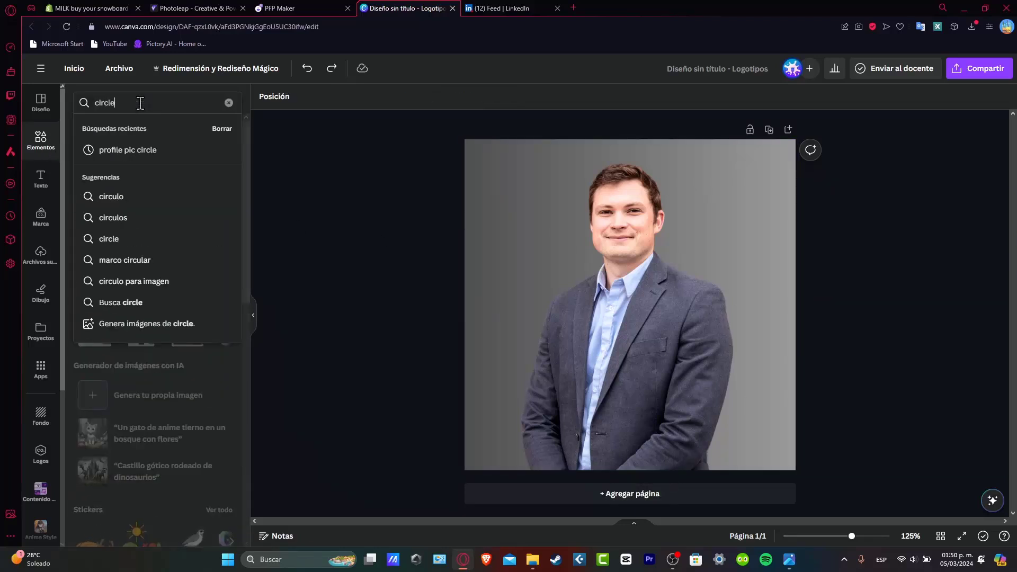
pyautogui.press('Return')
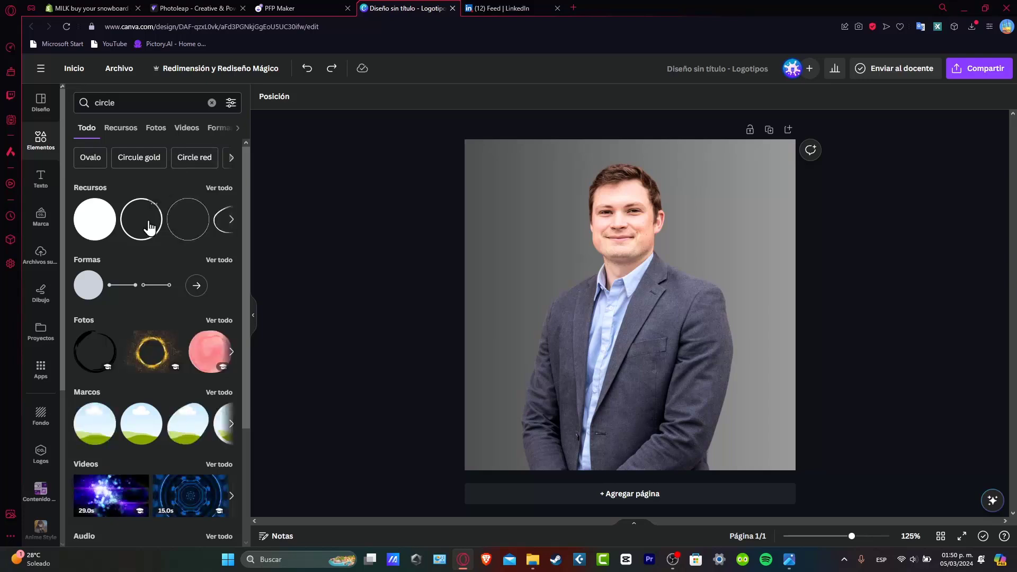
pyautogui.click(149, 227)
pyautogui.moveTo(641, 299); pyautogui.dragTo(544, 206)
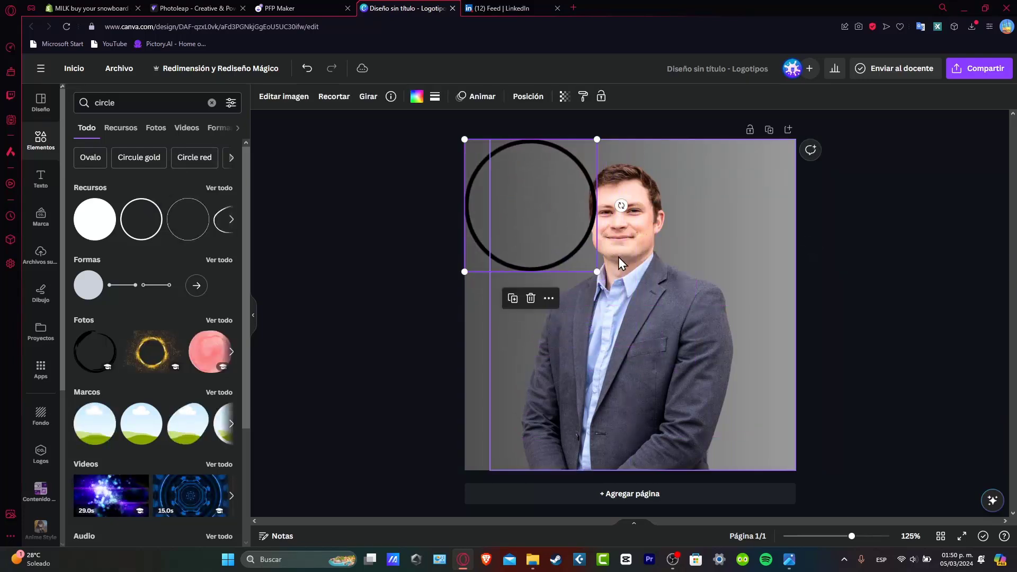
pyautogui.moveTo(596, 271); pyautogui.dragTo(781, 450)
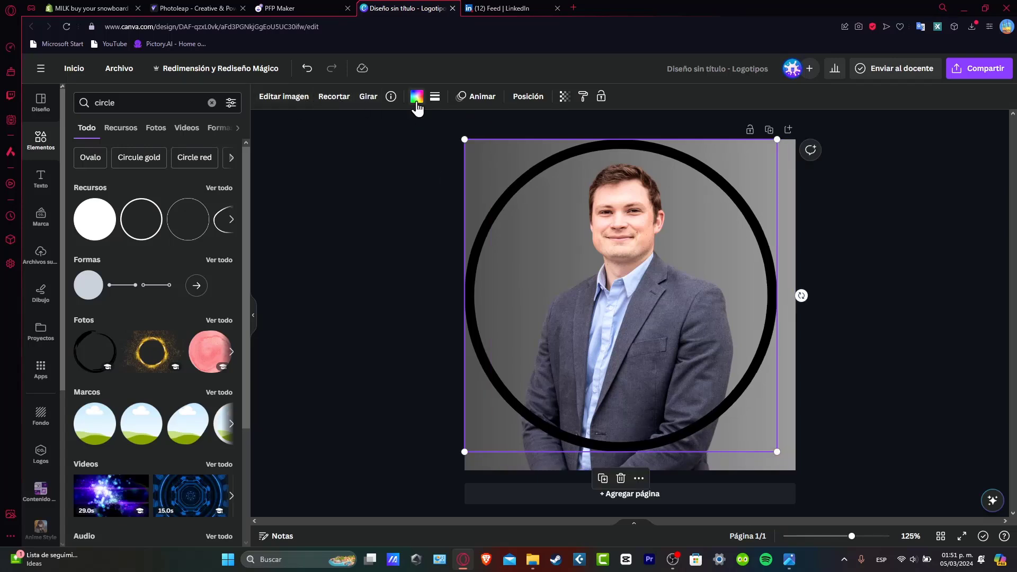
# Recolour the circle outline and reposition and resize the ringed photo to fill the page.
pyautogui.click(416, 96)
pyautogui.click(195, 241)
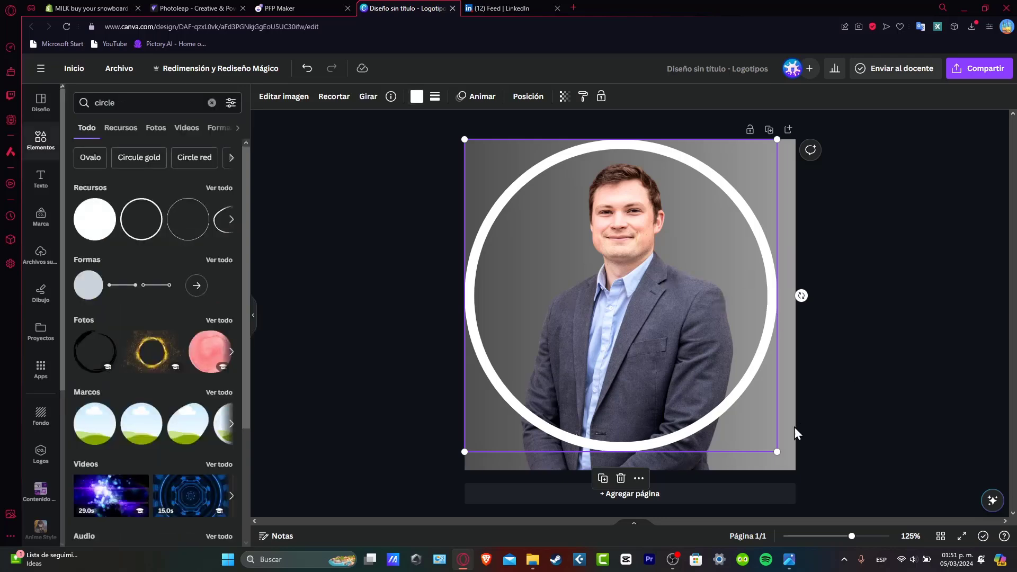
pyautogui.click(870, 426)
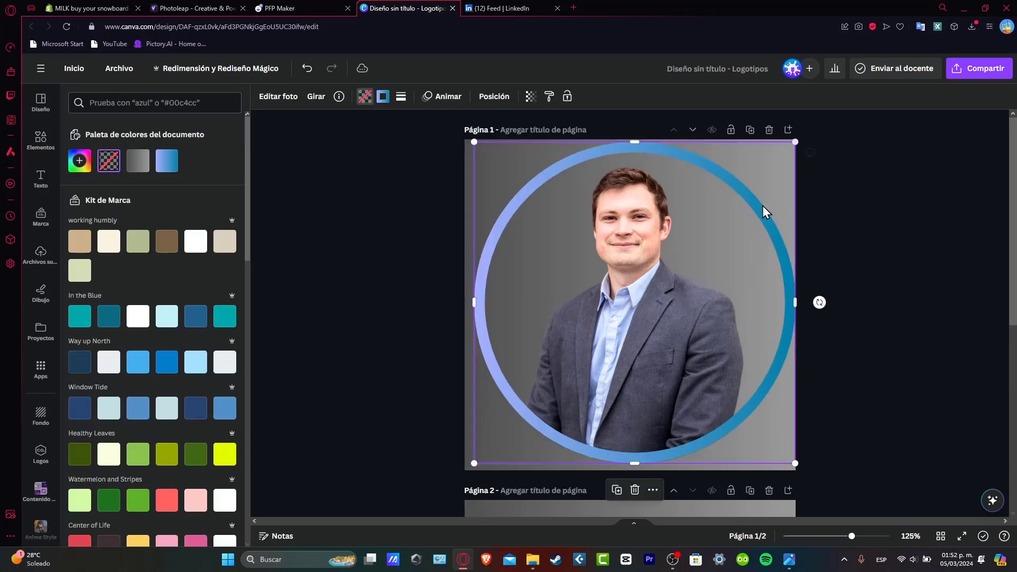
pyautogui.moveTo(751, 221); pyautogui.dragTo(780, 181)
pyautogui.moveTo(791, 143)
pyautogui.mouseDown()
pyautogui.moveTo(810, 158)
pyautogui.moveTo(802, 152)
pyautogui.mouseUp()
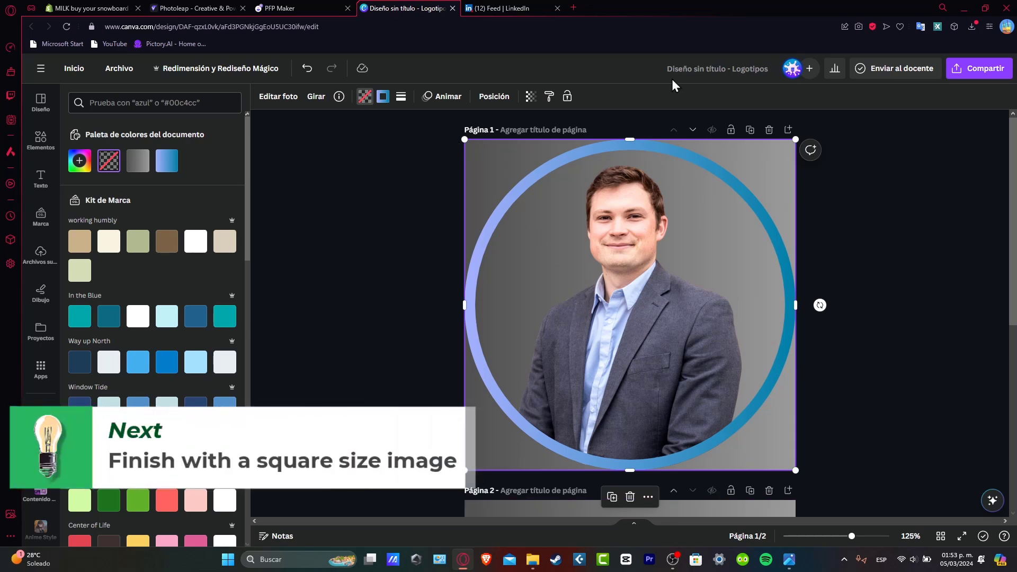
# Scroll the LinkedIn feed and open a poster's profile to see their round headshot.
pyautogui.click(548, 8)
pyautogui.scroll(-5, 596, 322)
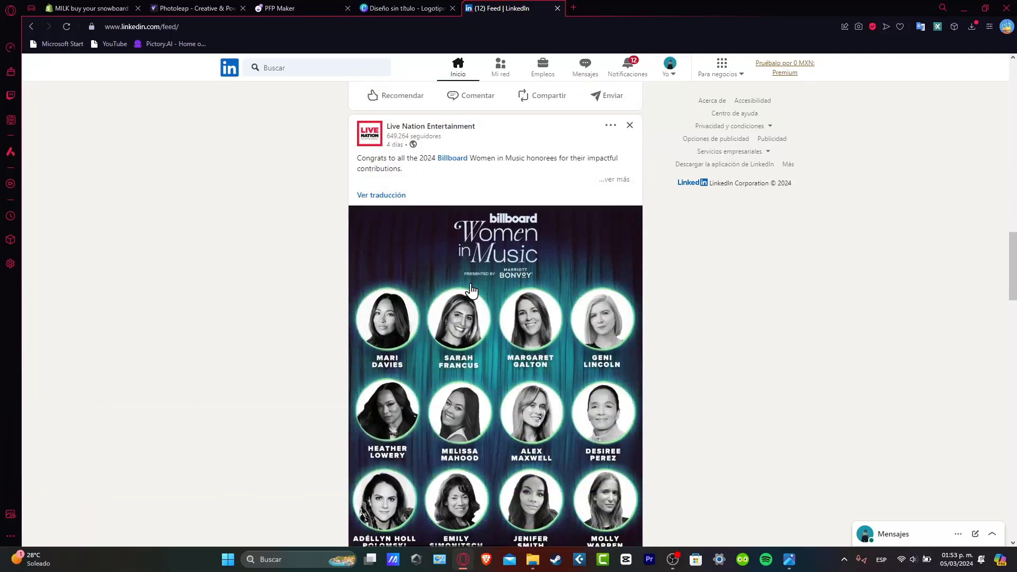
pyautogui.scroll(-8, 470, 290)
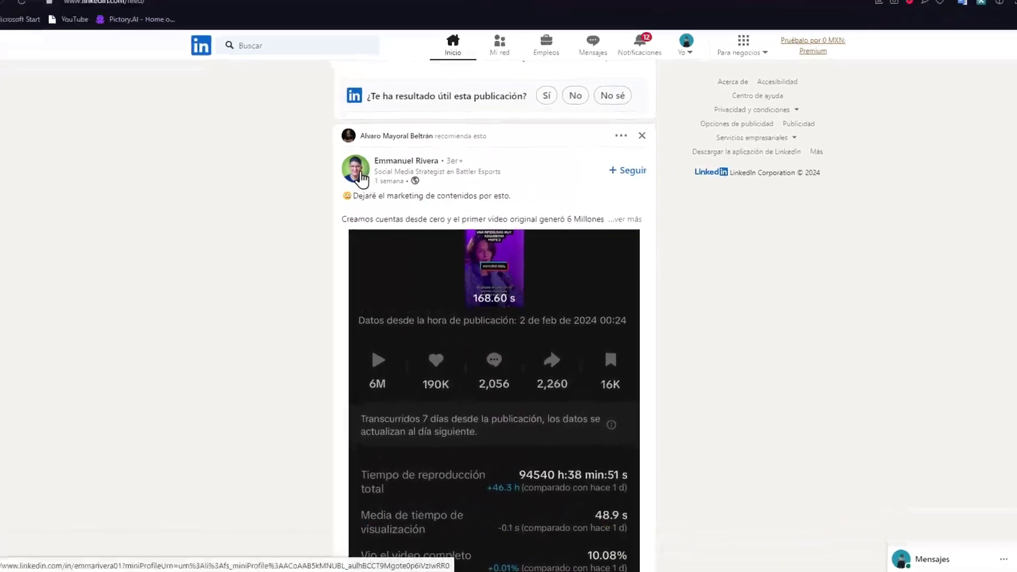
pyautogui.click(361, 174)
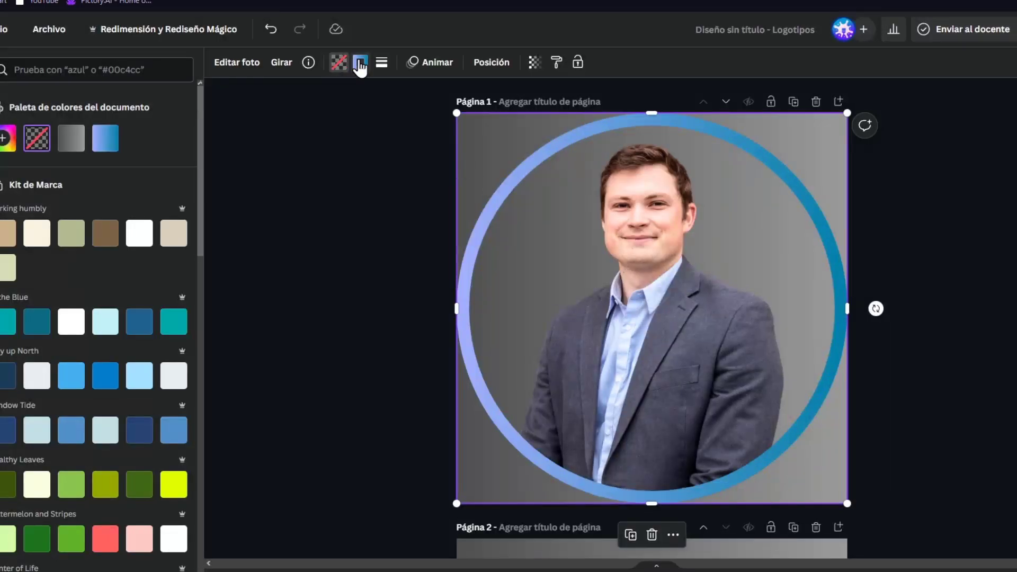
# Increase the ring's Grosor del borde from 16 to 32.
pyautogui.click(360, 63)
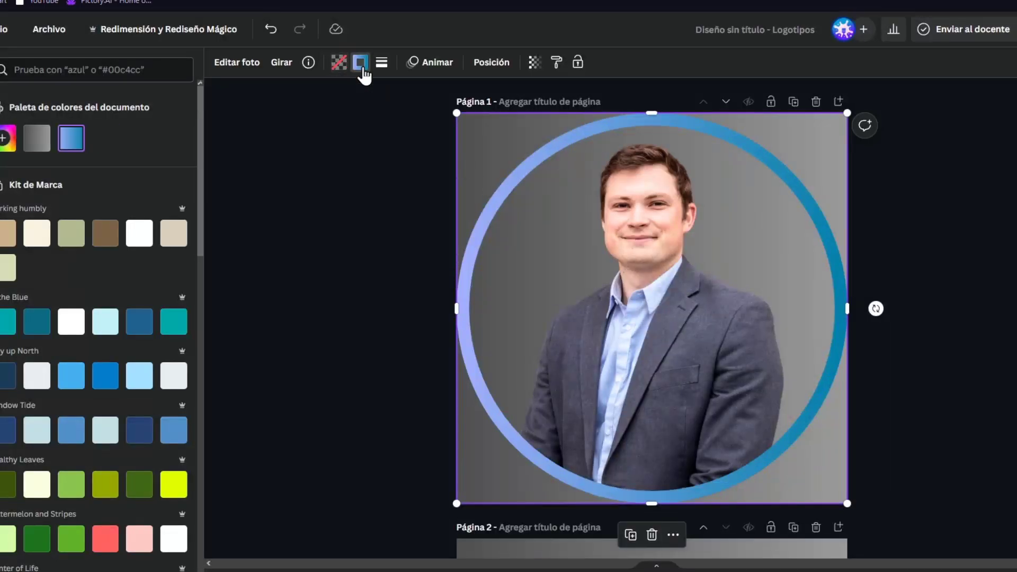
pyautogui.click(386, 69)
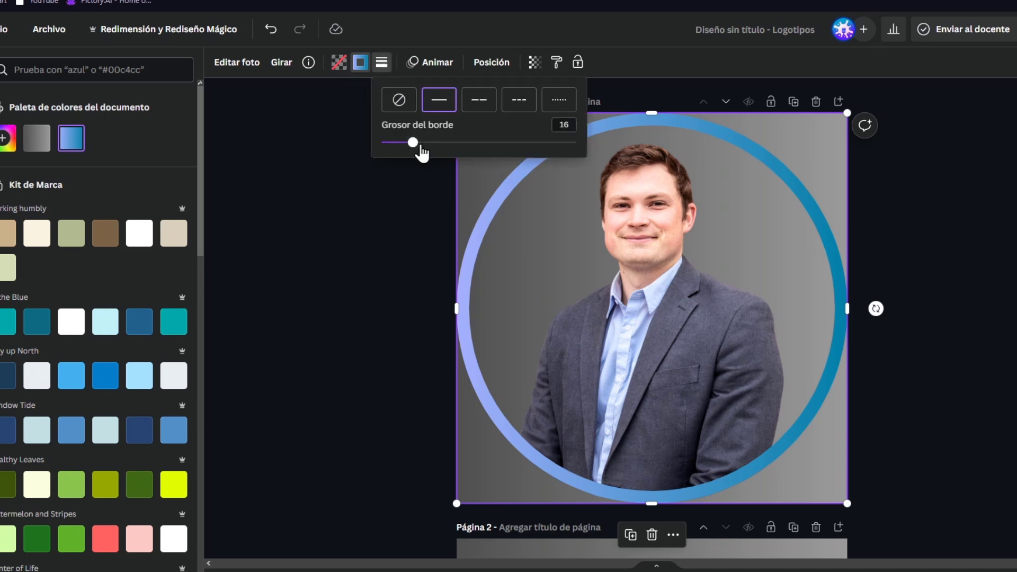
pyautogui.moveTo(422, 150); pyautogui.dragTo(444, 153)
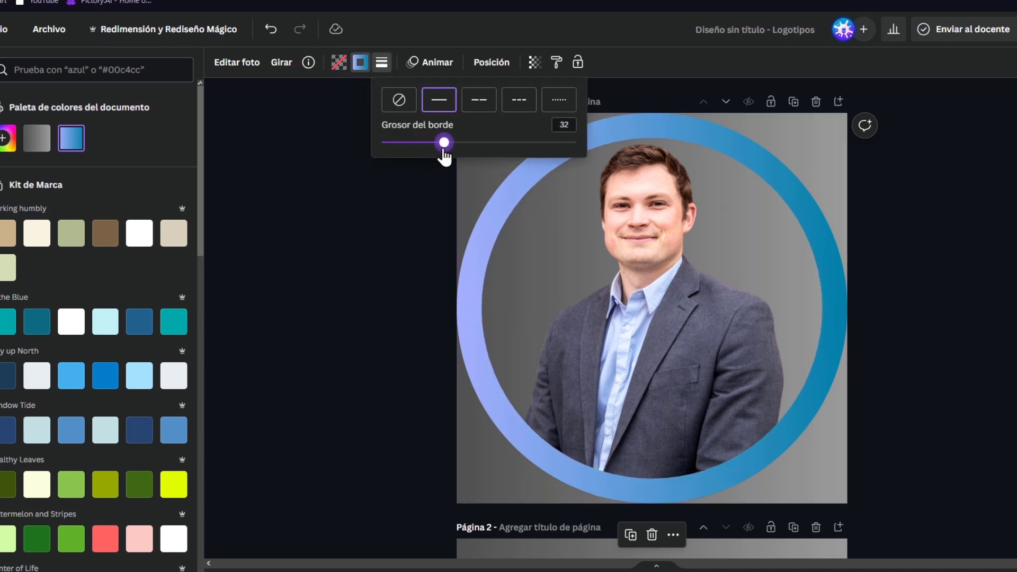
pyautogui.click(374, 218)
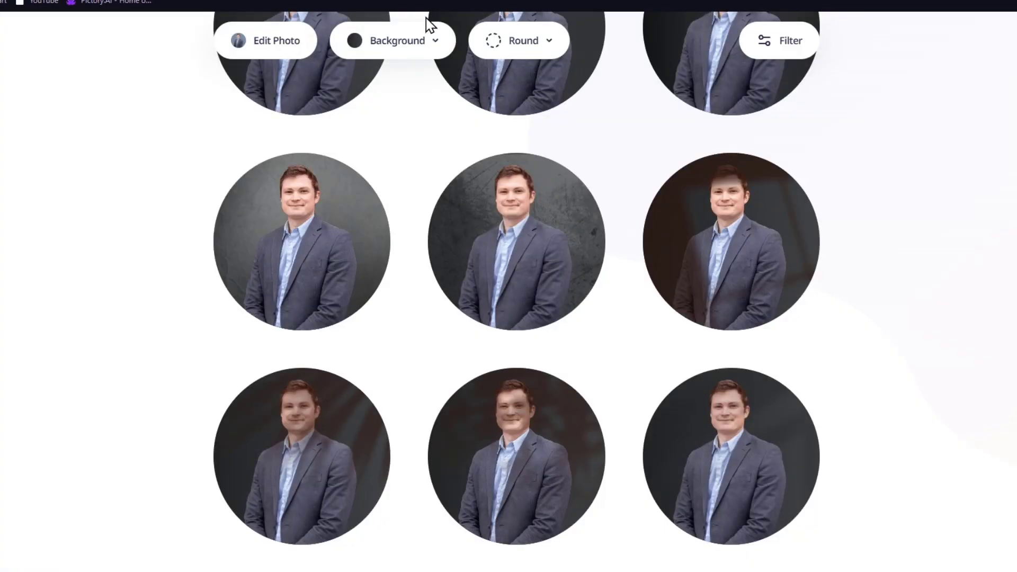
# Download the black swirl-pattern headshot from the PFP Maker results.
pyautogui.scroll(2, 488, 291)
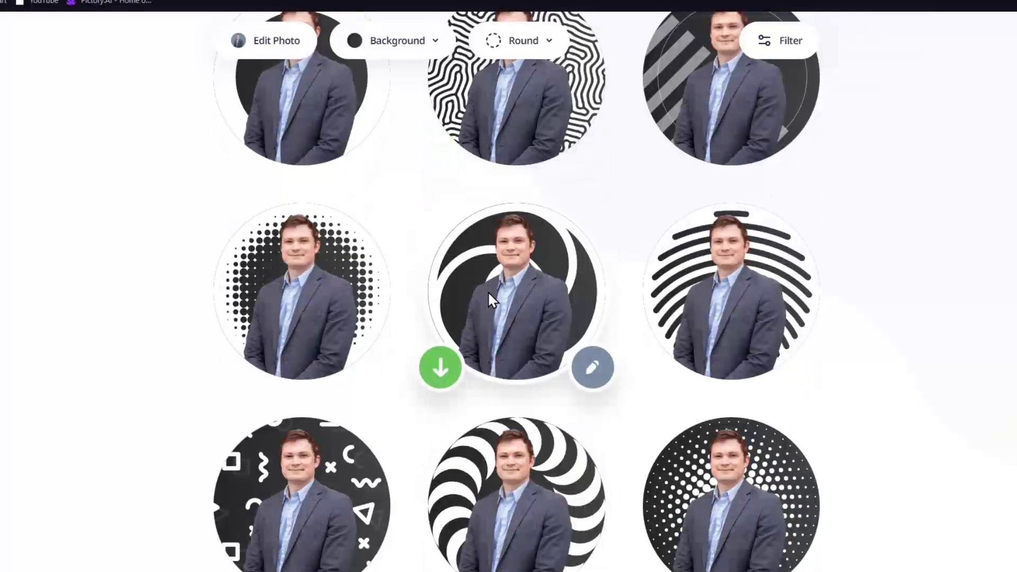
pyautogui.click(439, 368)
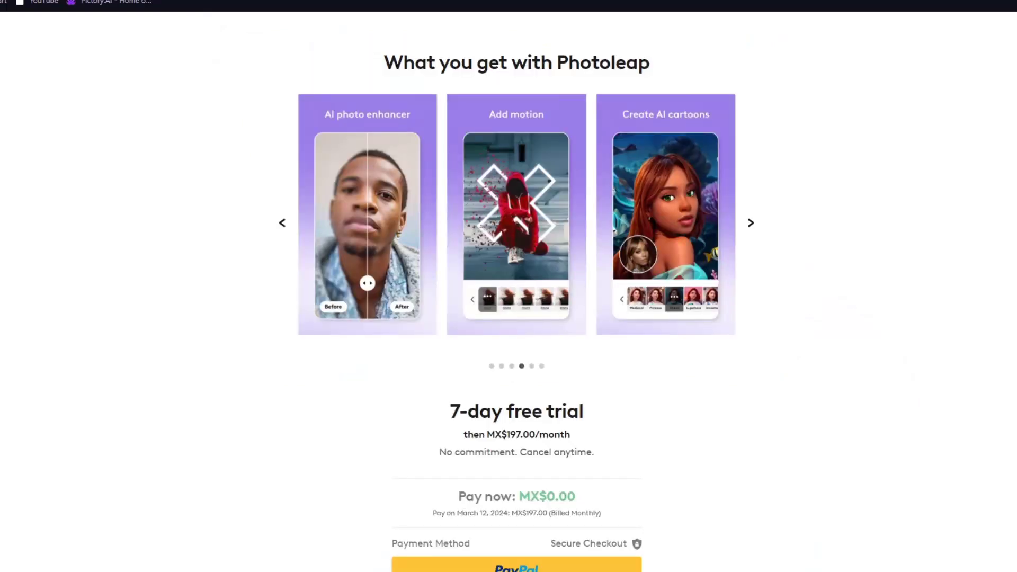
# Advance the 'What you get with Photoleap' showcase two slides forward.
pyautogui.click(747, 226)
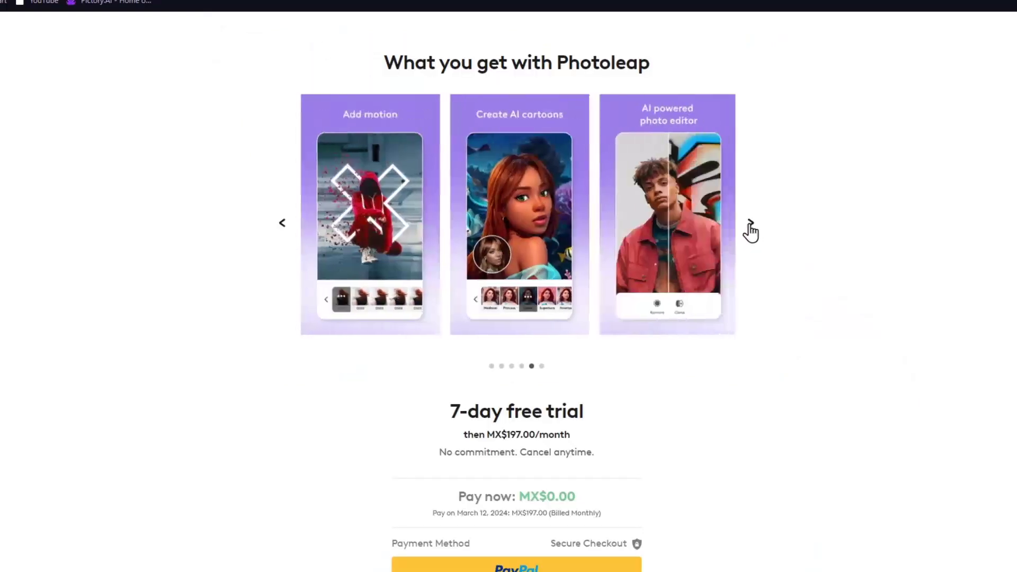
pyautogui.click(748, 228)
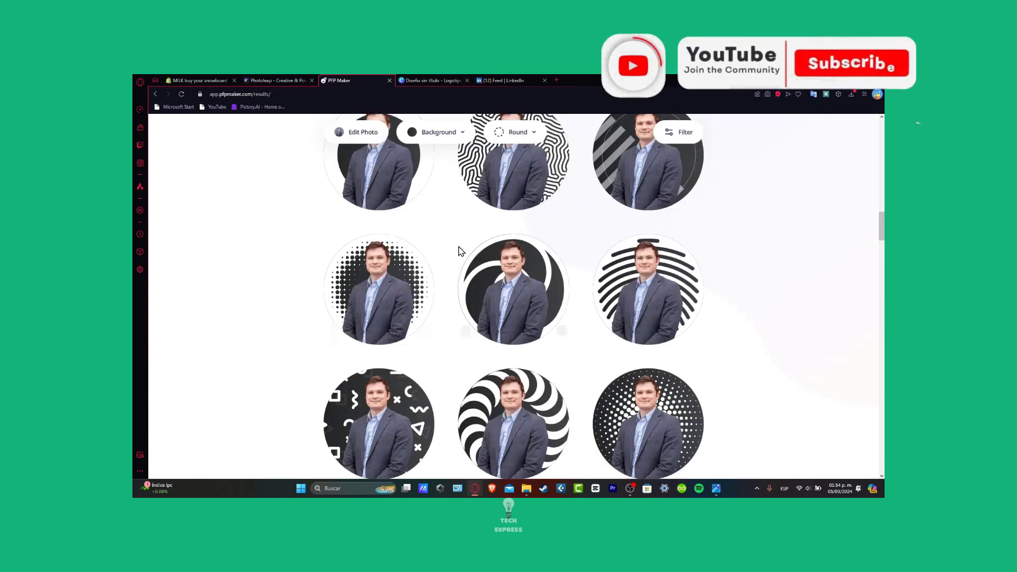
# Scroll down PFP Maker's results to the plain cut-out headshots of the man in the suit.
pyautogui.scroll(-5, 591, 379)
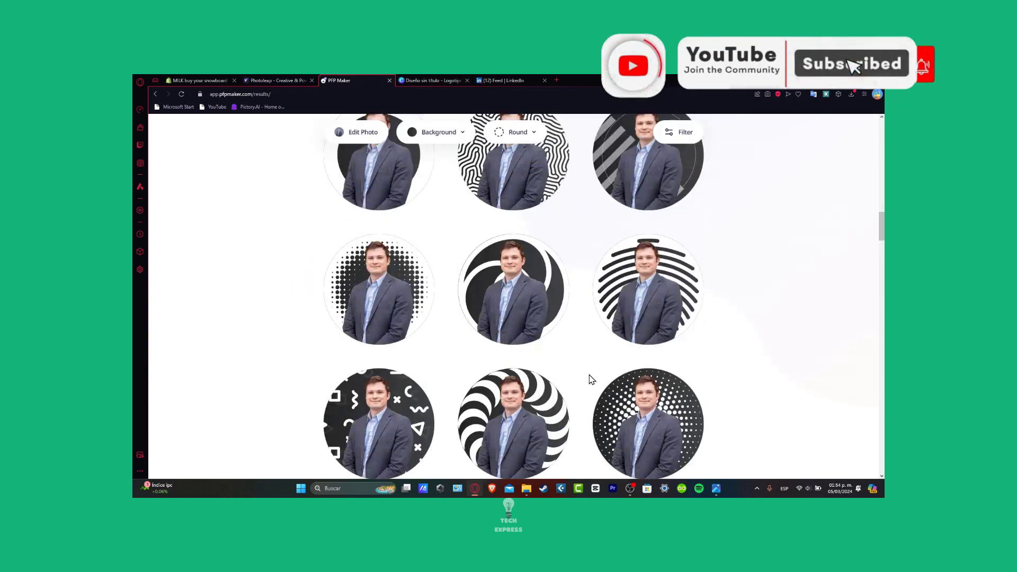
pyautogui.scroll(-2, 591, 379)
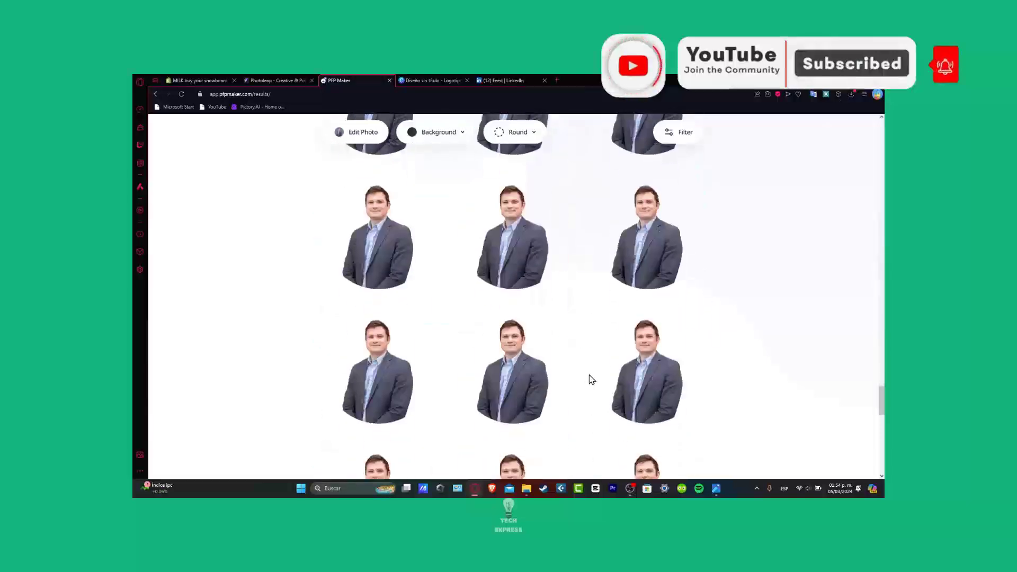